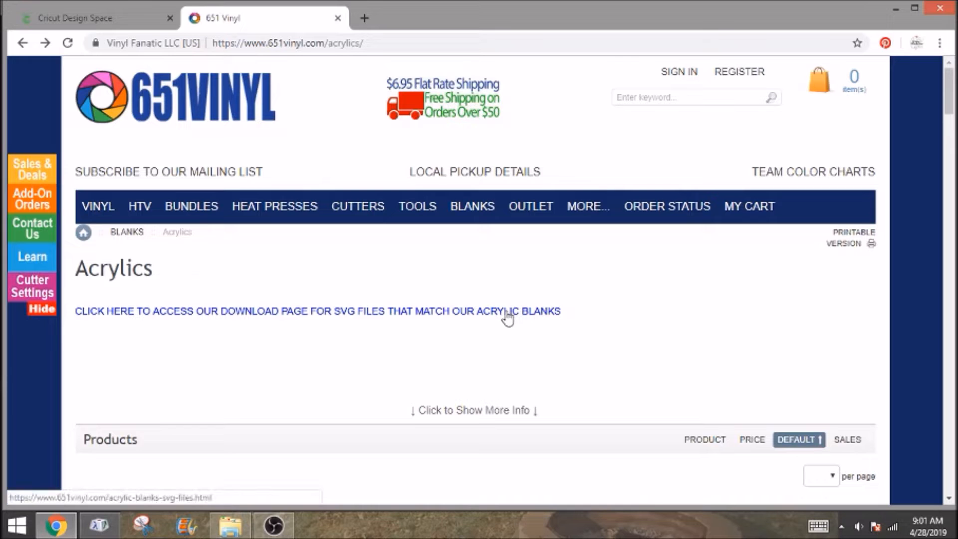
Open the SVG download page for the acrylic blanks and save the Paw Print file as paw_print in the cricut folder.
scroll(298, 337, down, 16)
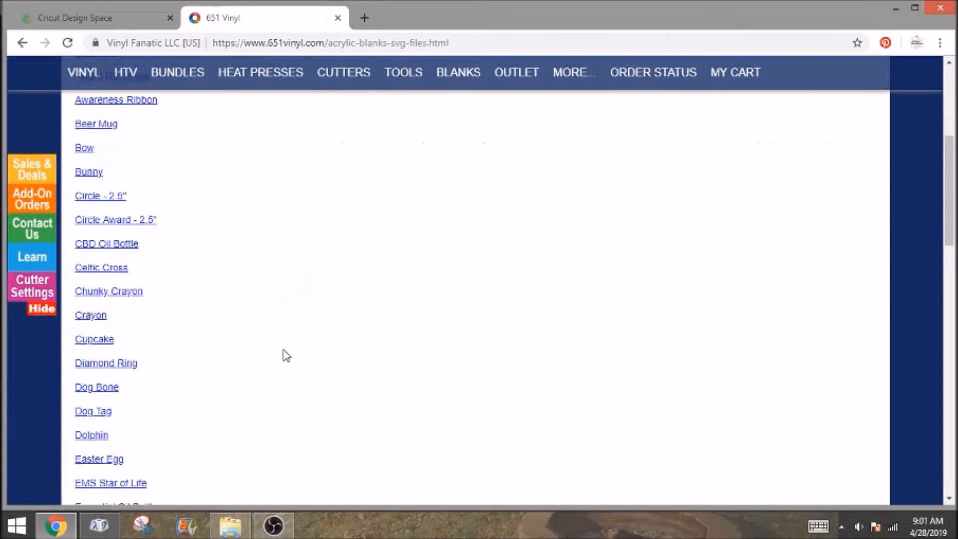
scroll(278, 358, down, 2)
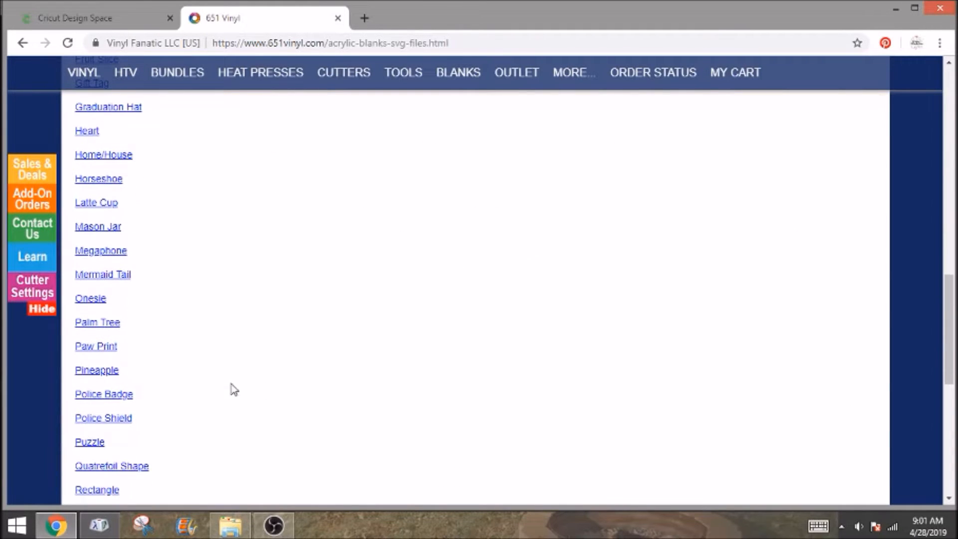
click(105, 349)
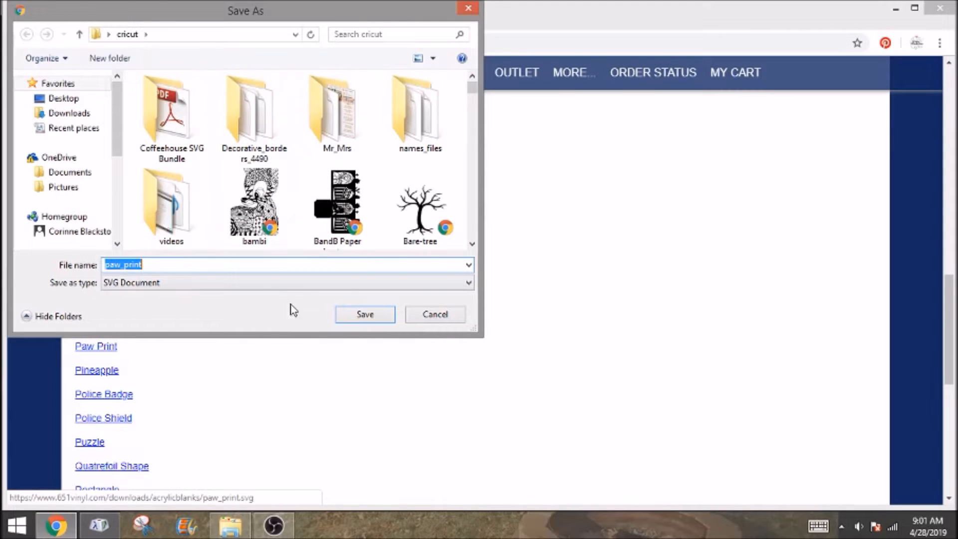
click(365, 315)
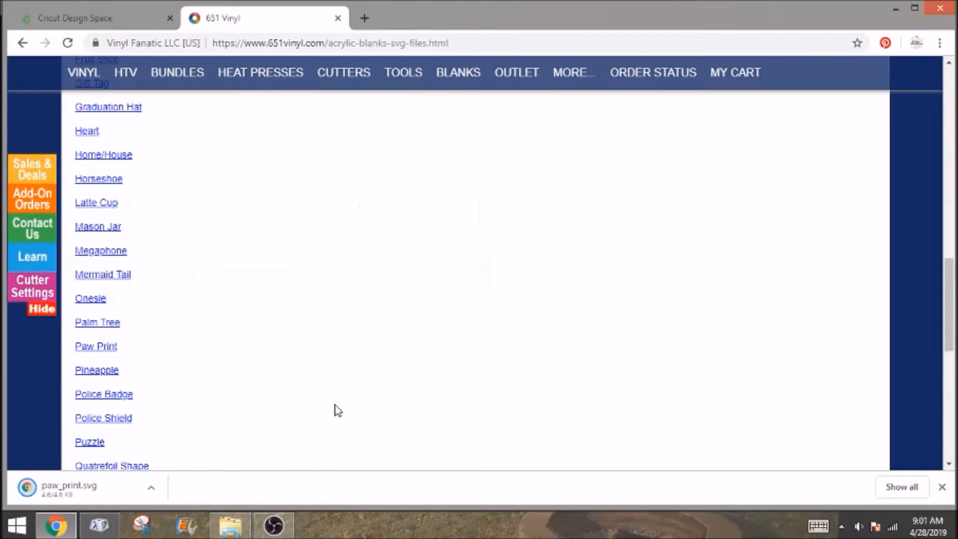
Switch to Cricut Design Space and start a new image upload, browsing the computer for the file.
click(96, 23)
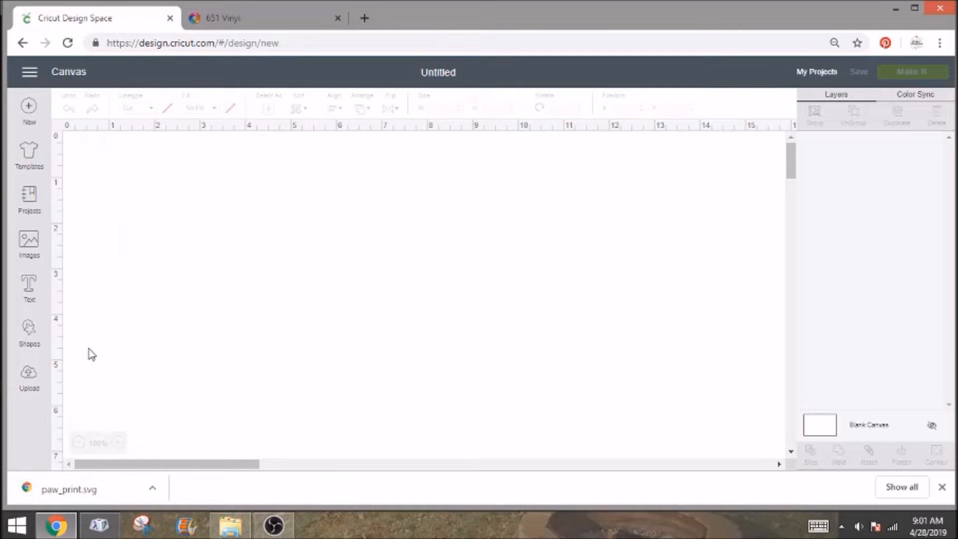
click(29, 378)
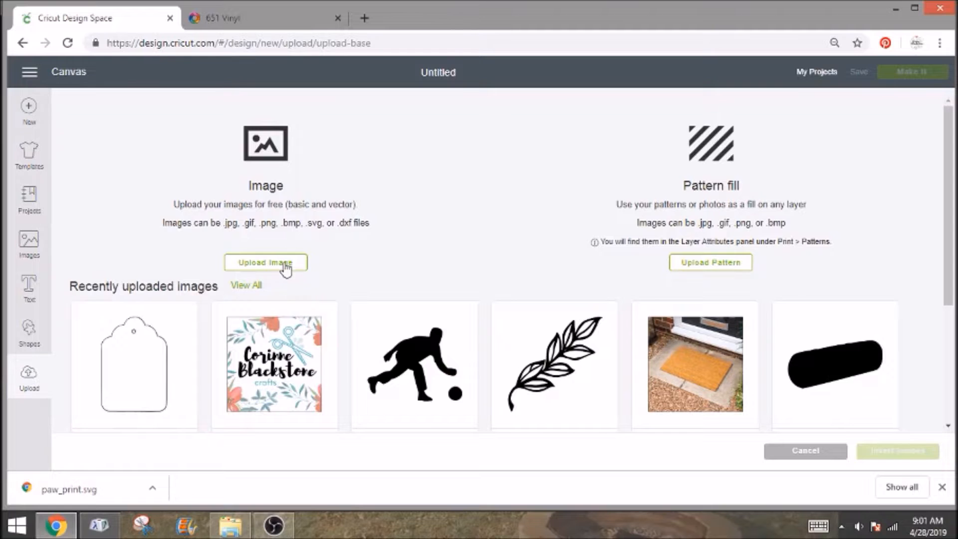
click(286, 270)
drag(81, 492, 921, 531)
click(938, 489)
click(535, 279)
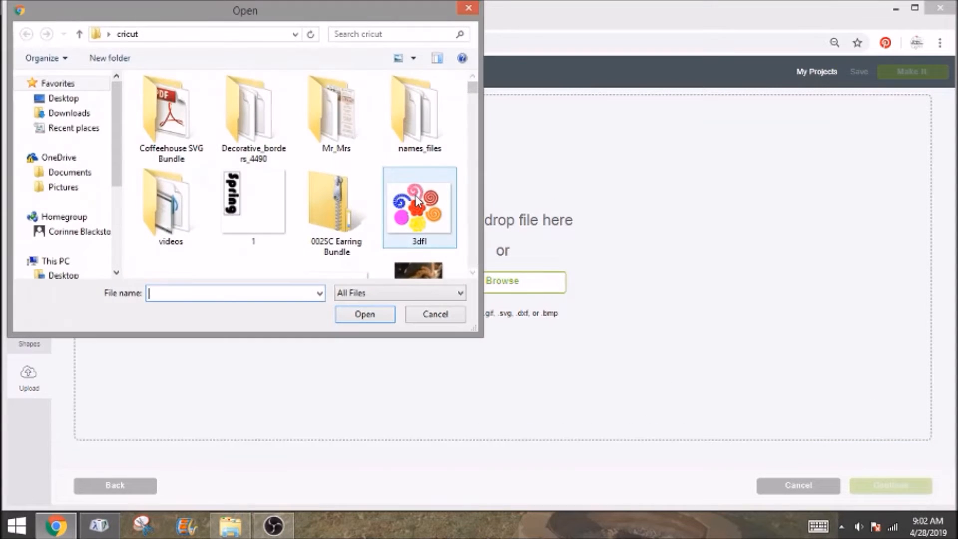
Search the cricut folder for "paw_", load the paw_print SVG and save it to the uploaded images.
click(373, 34)
text(pa)
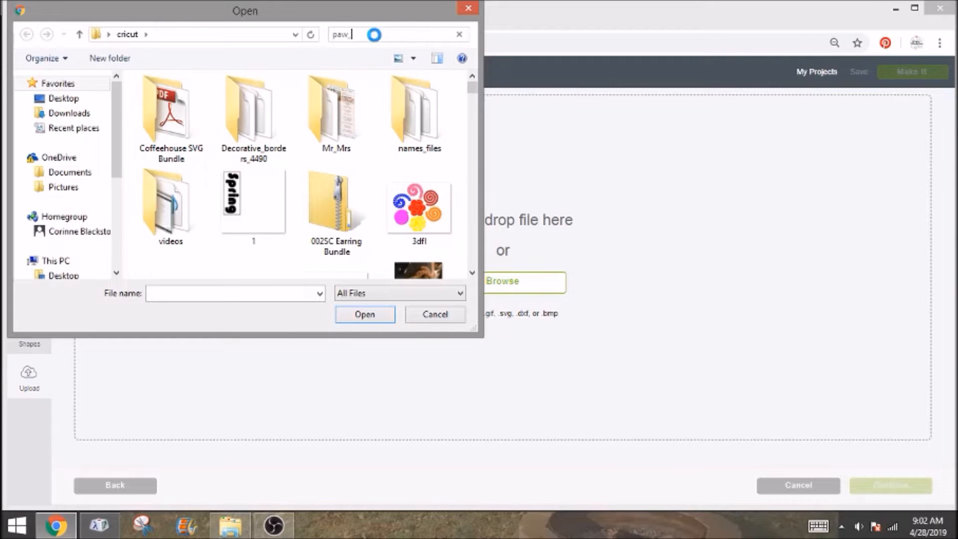
text(w_)
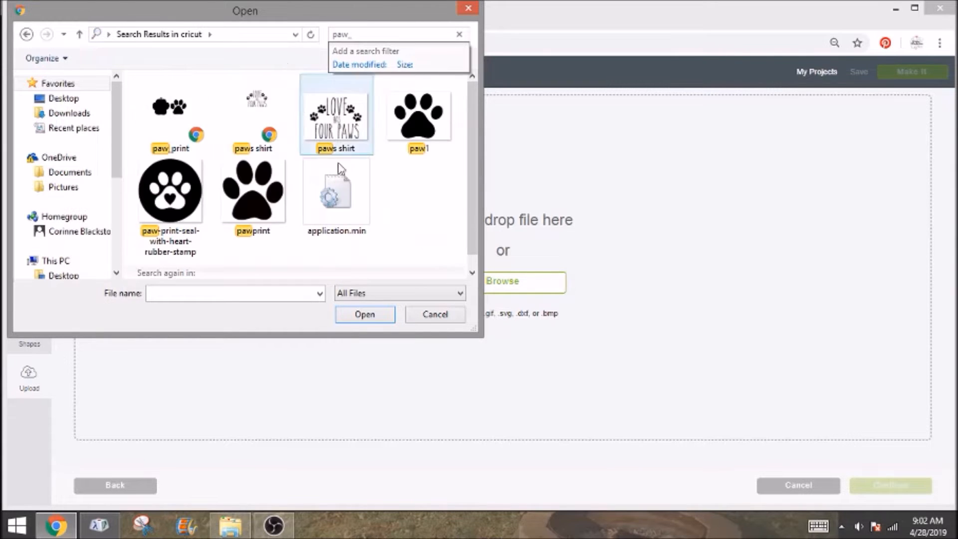
double_click(180, 118)
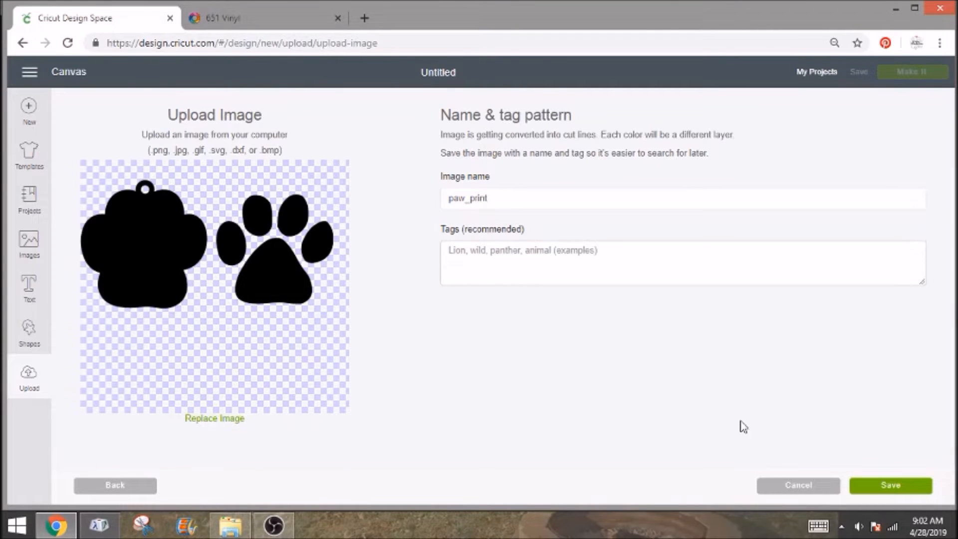
click(887, 487)
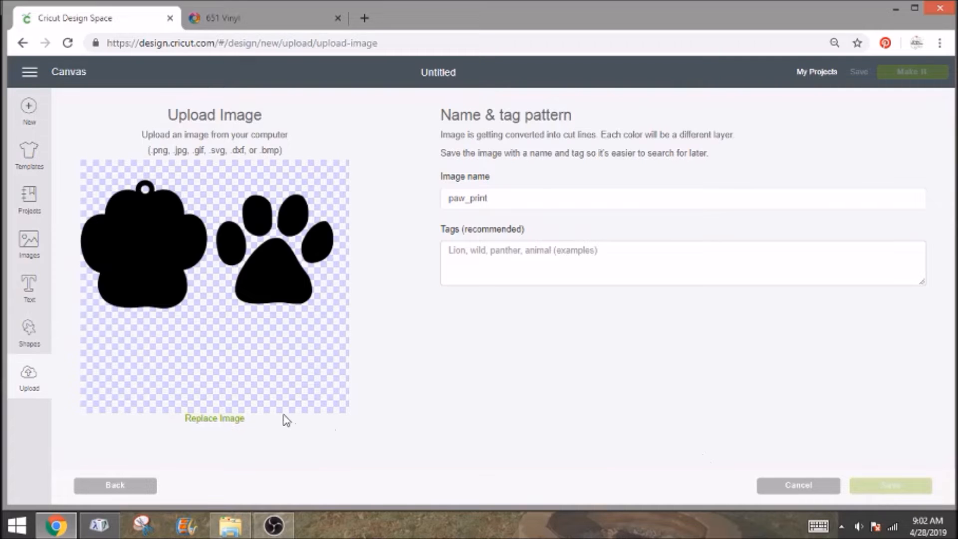
Insert the uploaded paw_print image into the canvas and move it up to about X 2.628, Y 2.03.
click(152, 376)
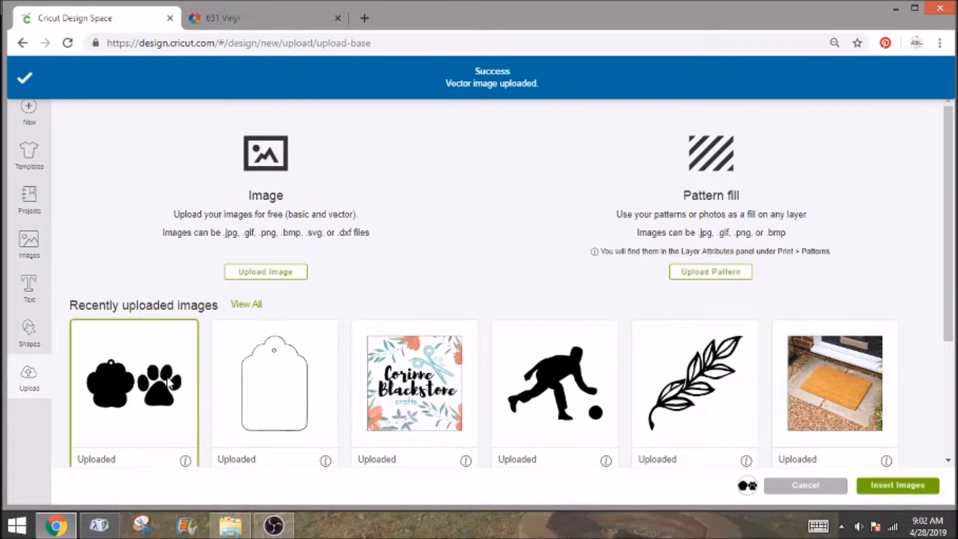
click(881, 485)
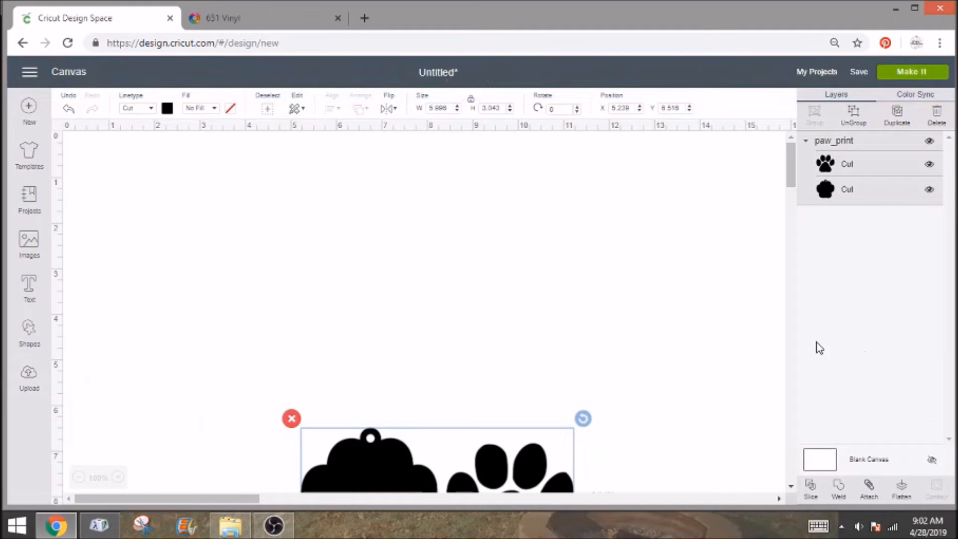
drag(420, 473, 302, 268)
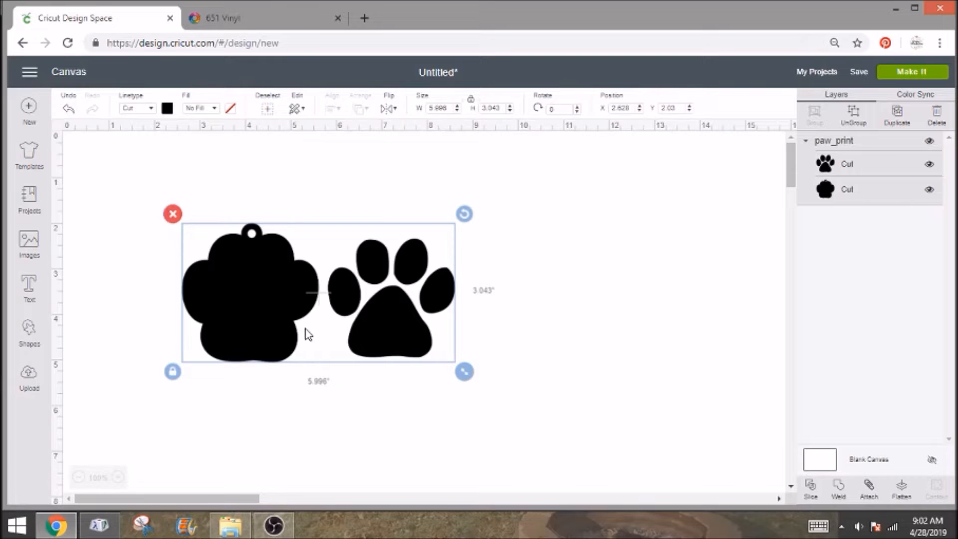
Ungroup the paw_print image, delete the solid keychain outline and move the remaining paw to about X 2.551, Y 1.608.
click(853, 115)
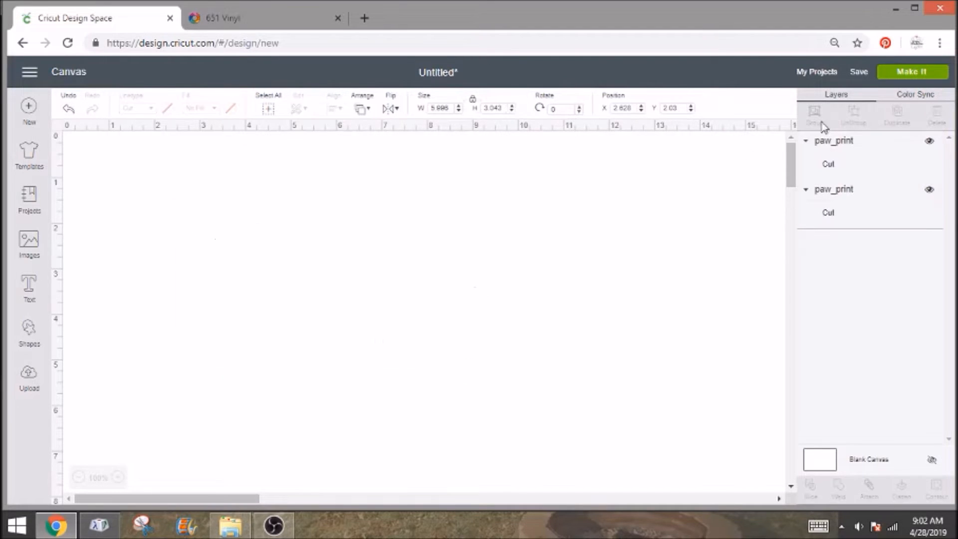
click(223, 265)
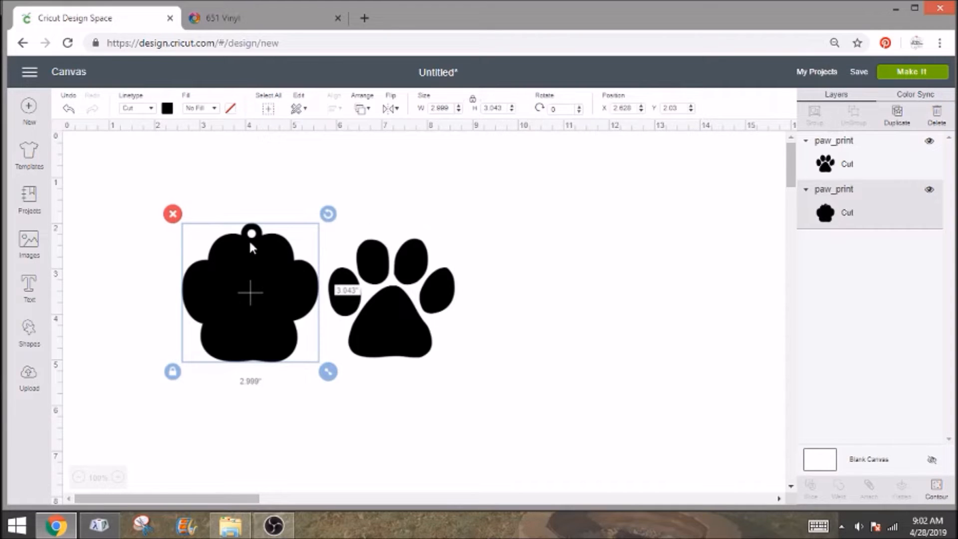
click(173, 214)
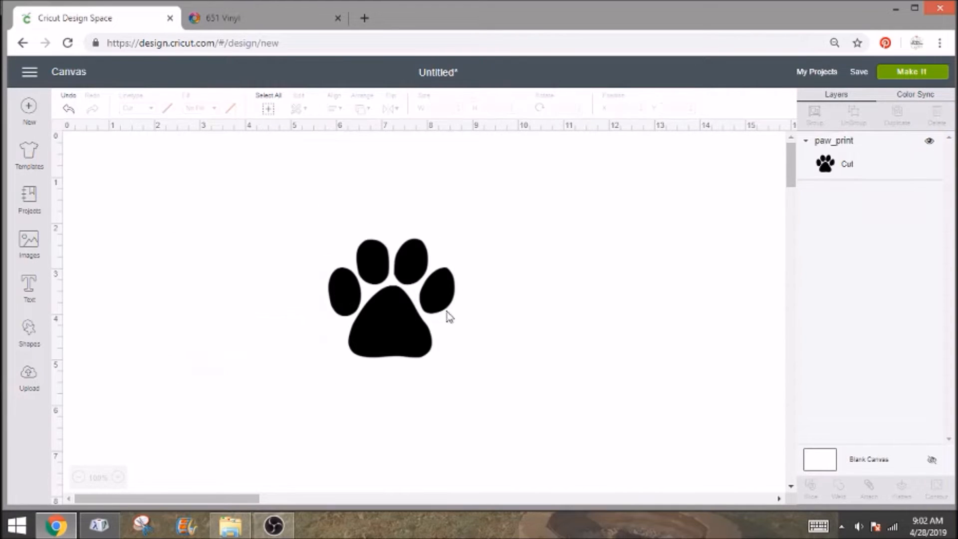
drag(412, 333, 260, 288)
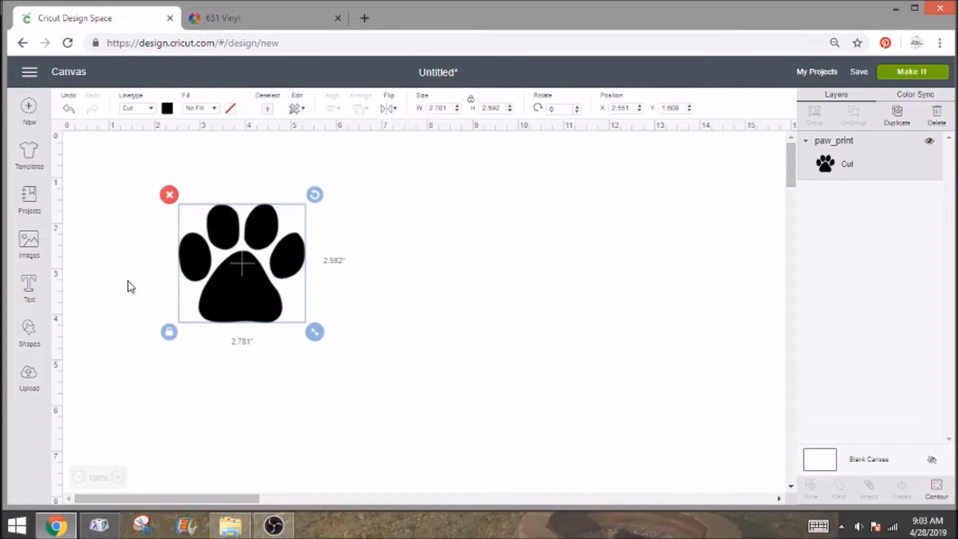
Add the text "Chevy" below the paw print and list the system fonts for it.
click(28, 298)
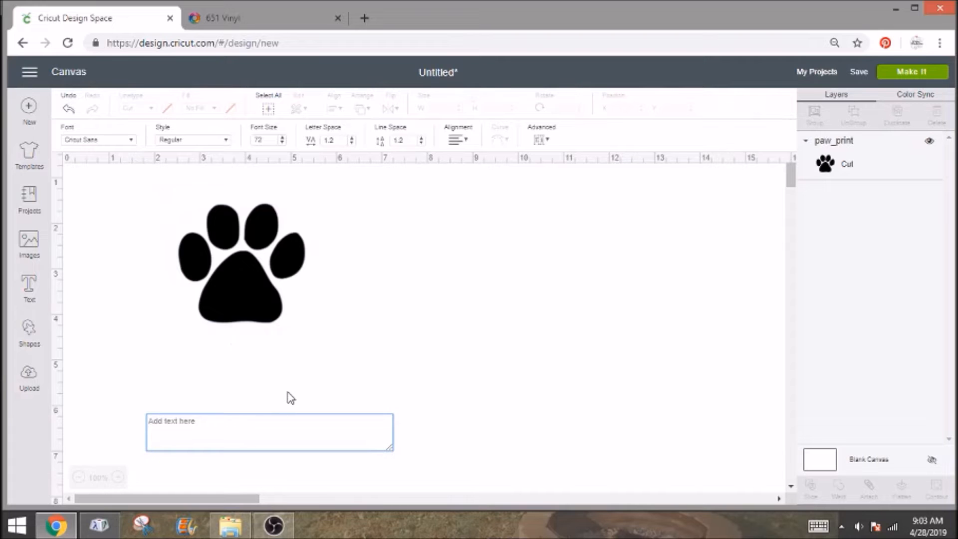
text(Chevy)
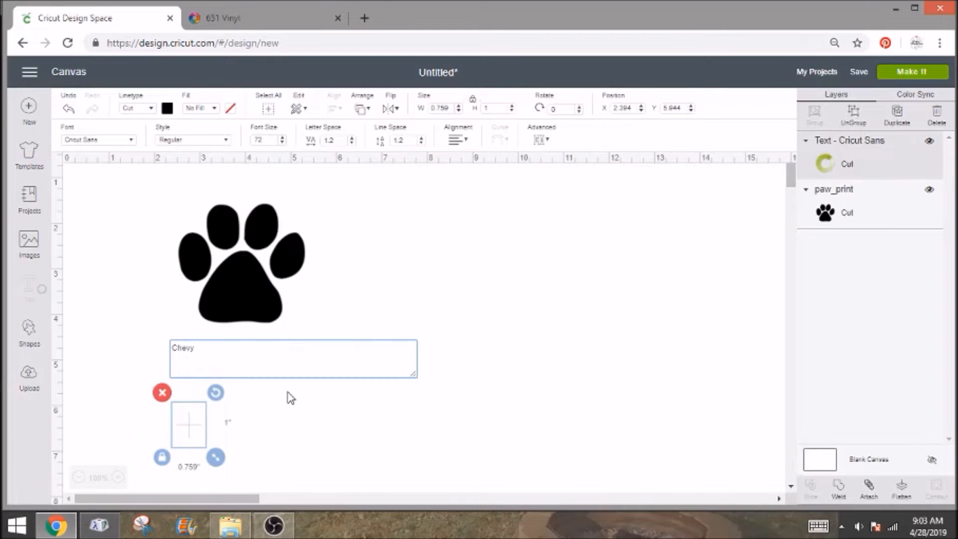
click(76, 141)
click(447, 110)
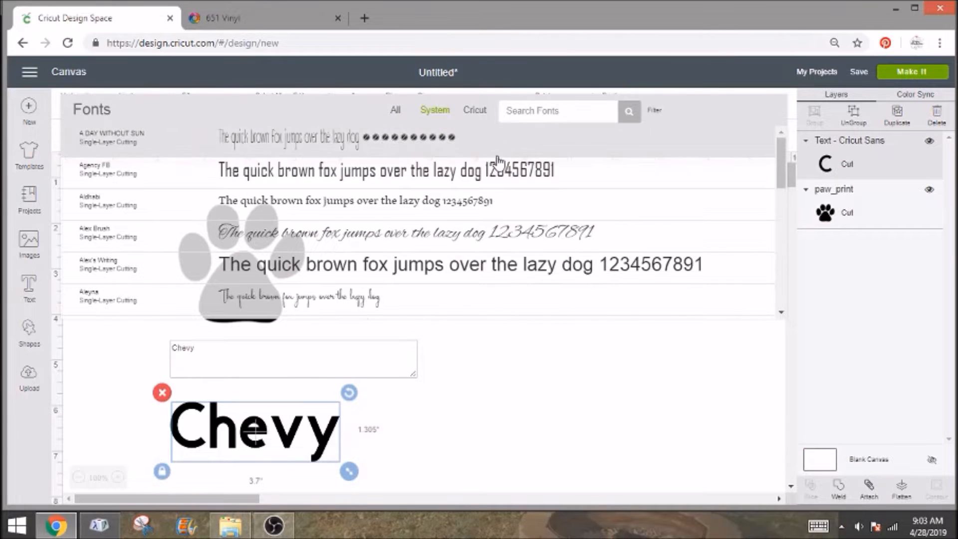
Look through the system font previews for a font that suits the Chevy text.
scroll(492, 171, down, 5)
scroll(492, 176, down, 5)
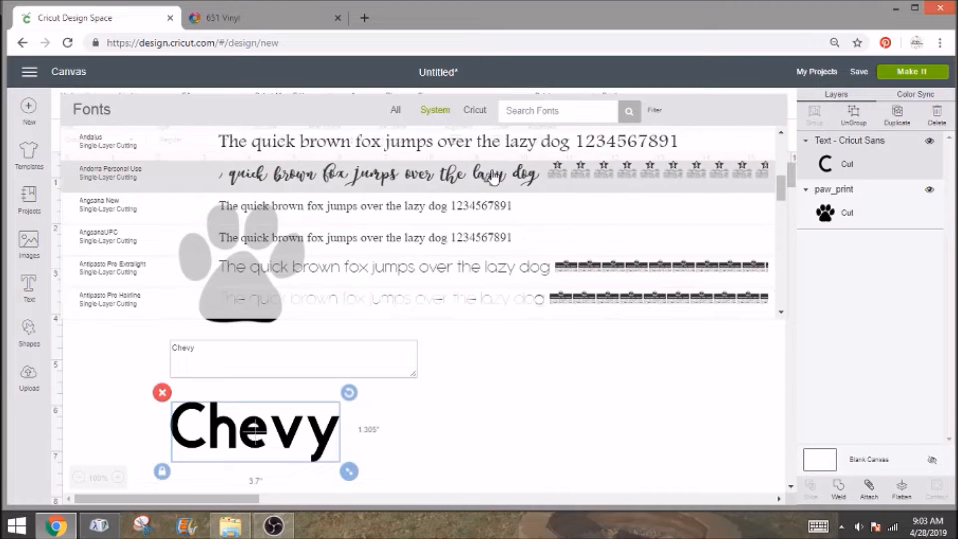
scroll(483, 197, down, 5)
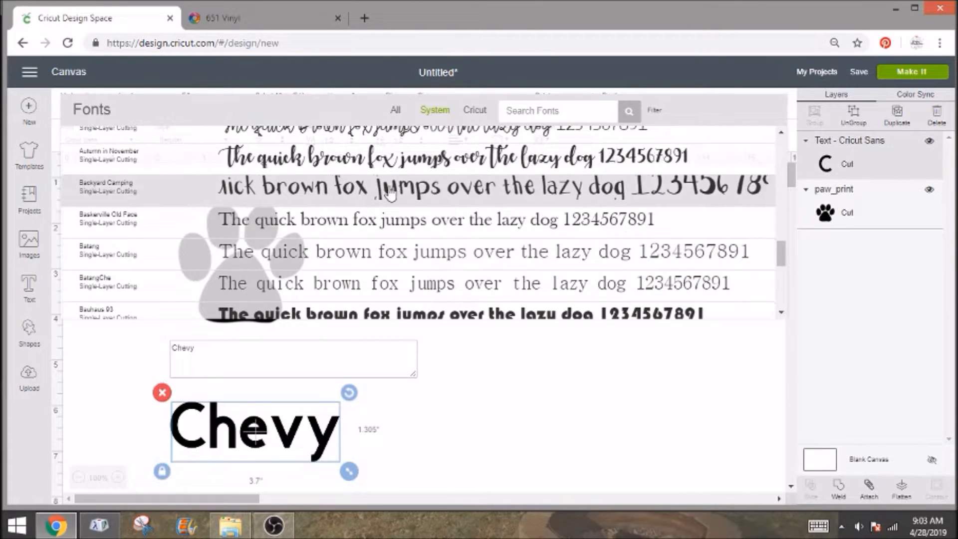
scroll(382, 172, down, 6)
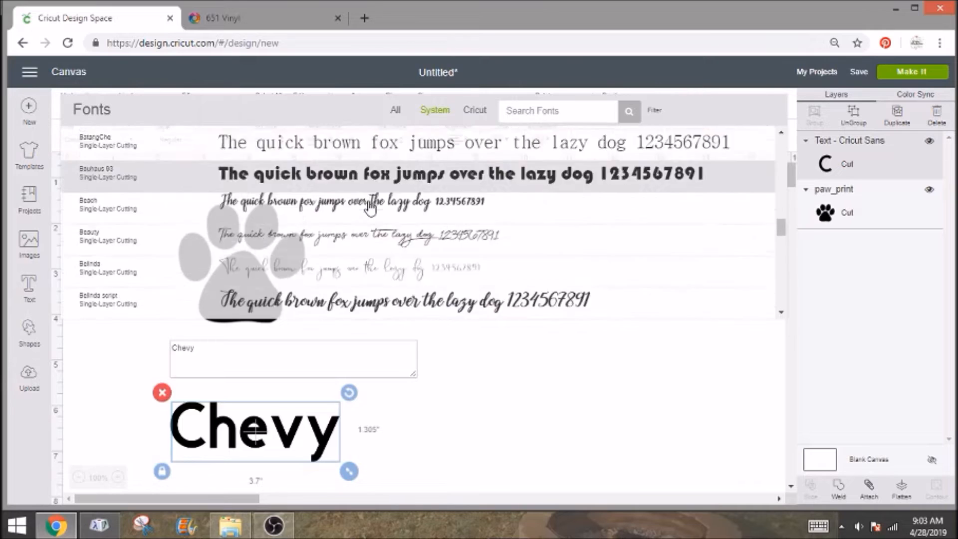
scroll(366, 216, down, 8)
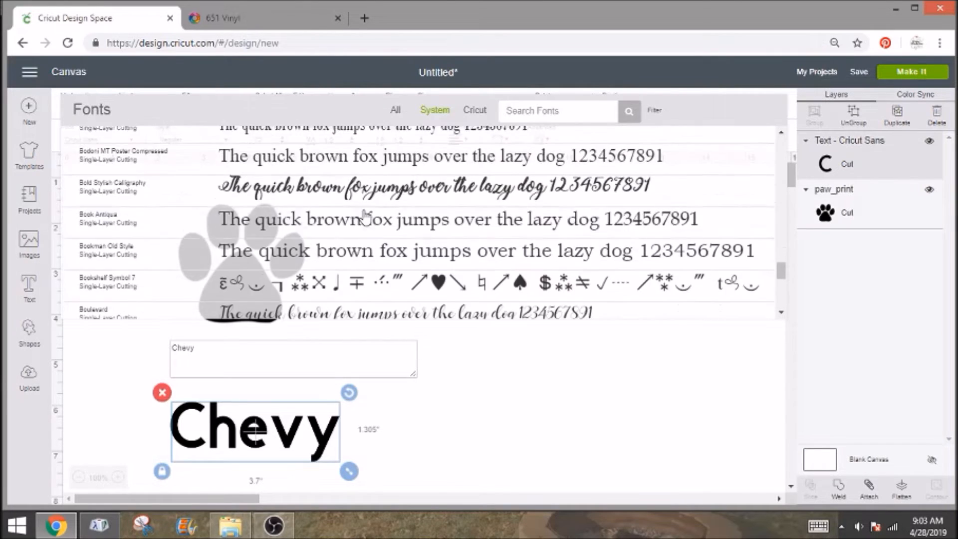
scroll(366, 216, down, 10)
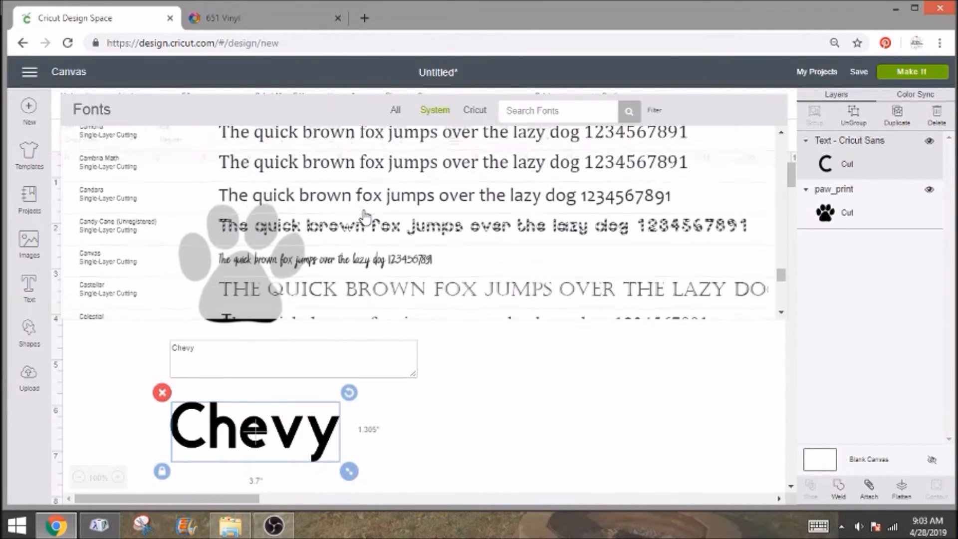
scroll(366, 216, down, 10)
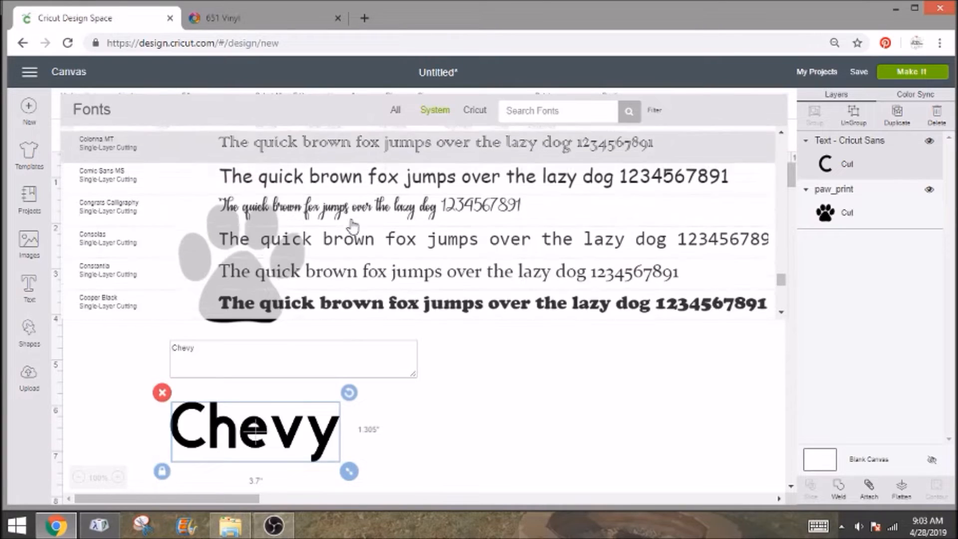
scroll(353, 227, down, 10)
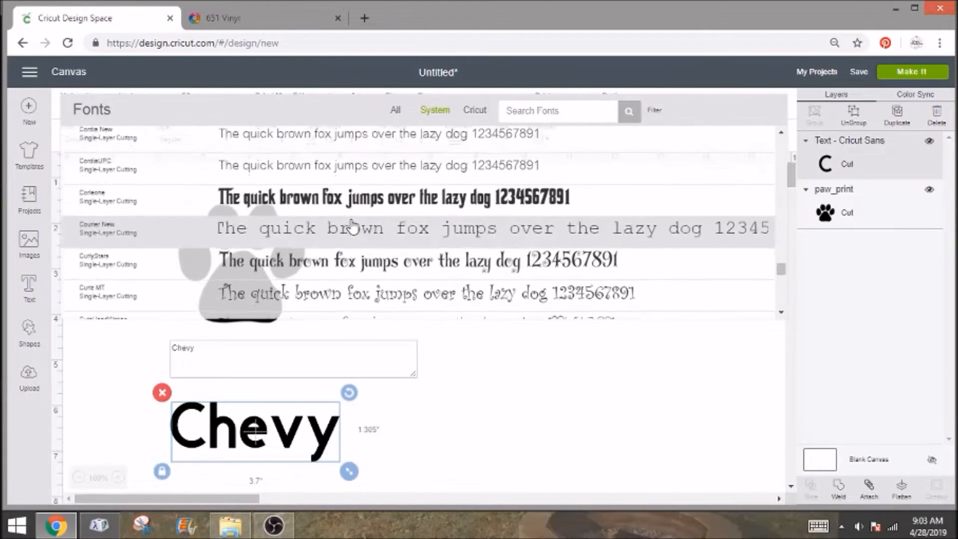
scroll(352, 227, down, 10)
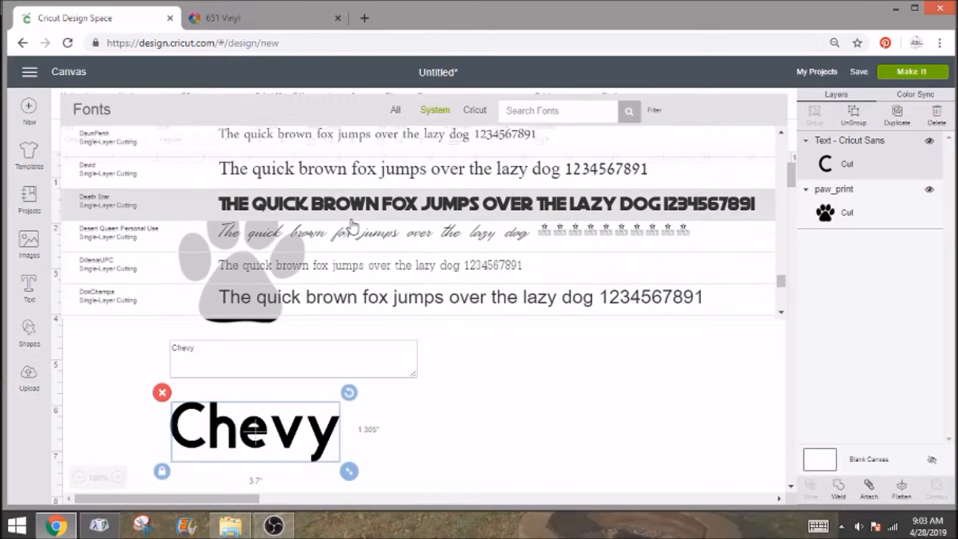
scroll(353, 228, down, 3)
scroll(353, 228, up, 2)
Search the system fonts for "butter" and clear the search.
click(505, 111)
text(butter)
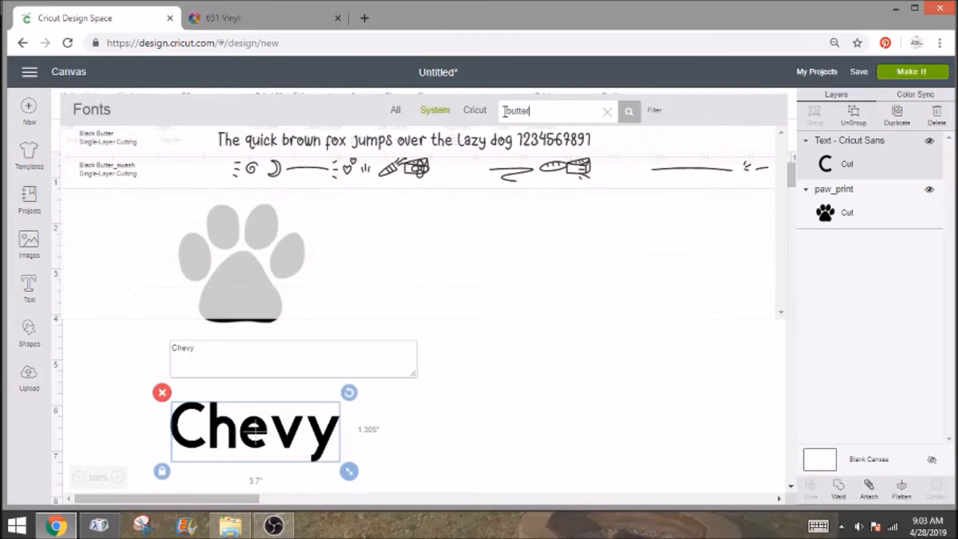
click(606, 112)
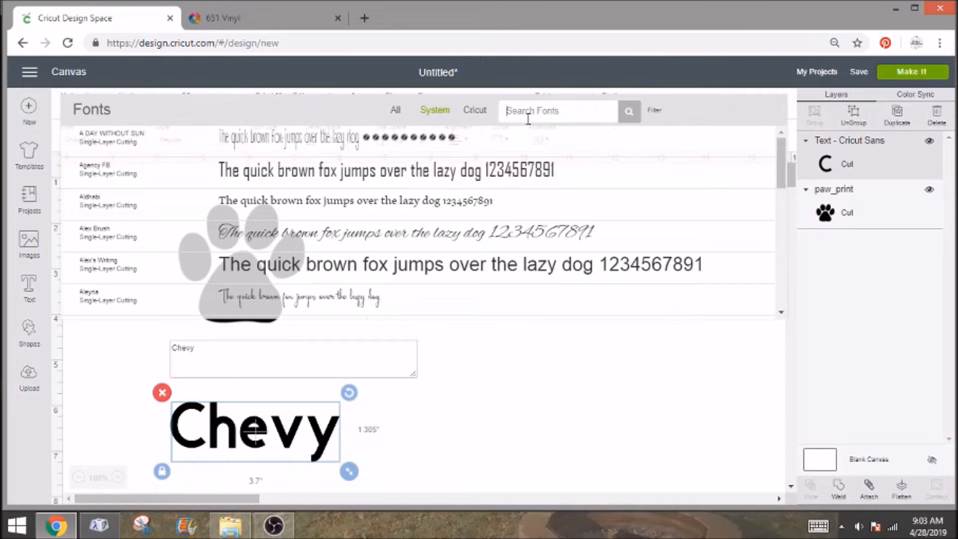
Search the system fonts for "chri" and apply Christmas Time Personal Use to the Chevy text.
text(chri)
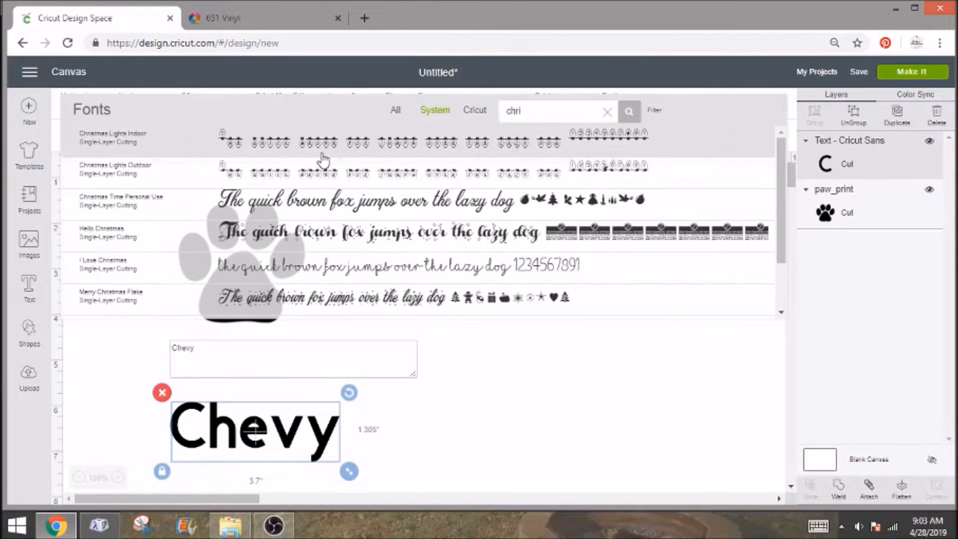
click(260, 212)
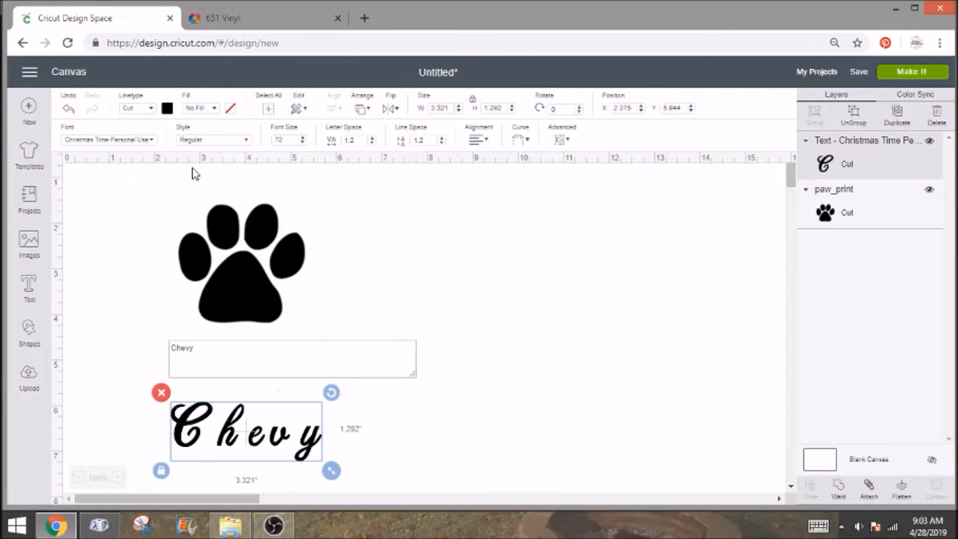
Tighten the spacing between the letters of the Chevy text by setting its letter space to -1.
click(373, 144)
click(373, 144)
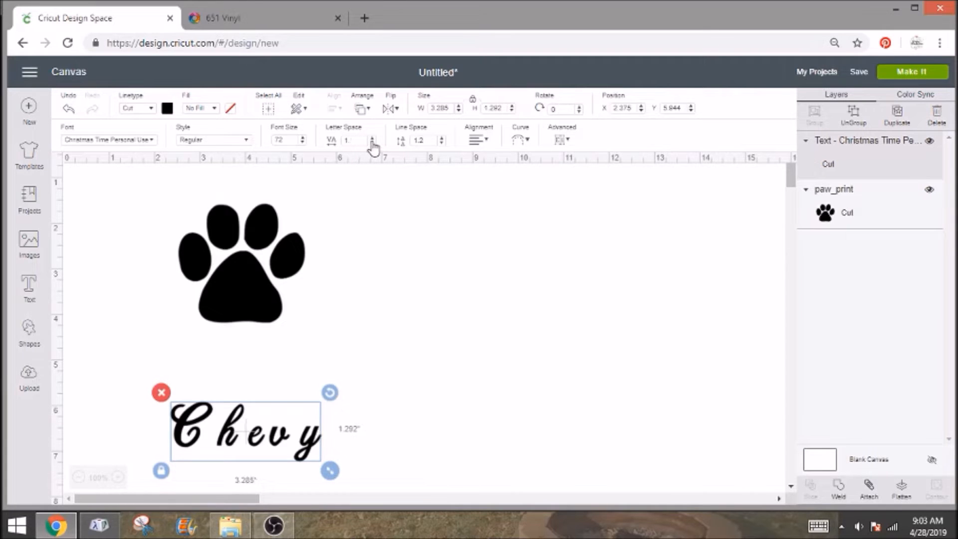
click(373, 143)
click(372, 143)
click(373, 143)
click(372, 143)
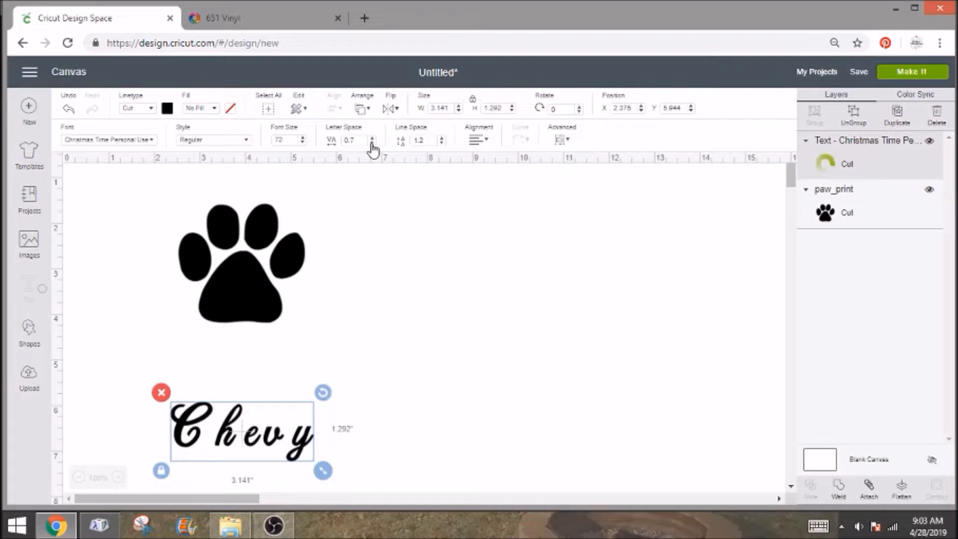
click(373, 144)
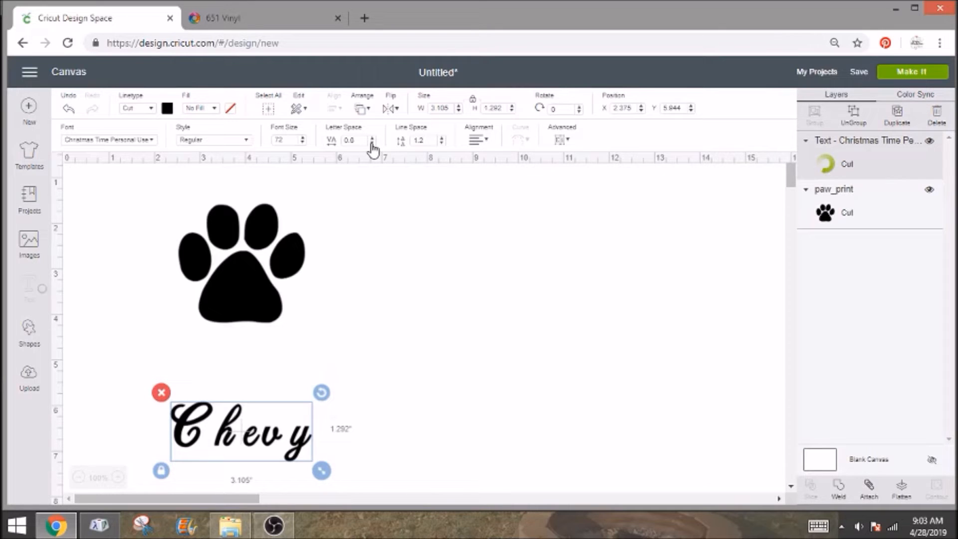
drag(363, 140, 317, 146)
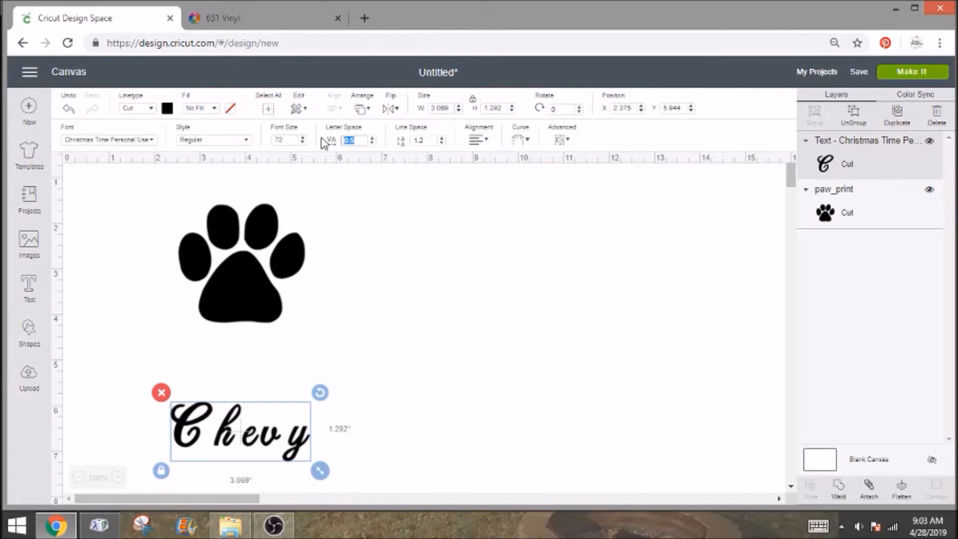
text(-.05)
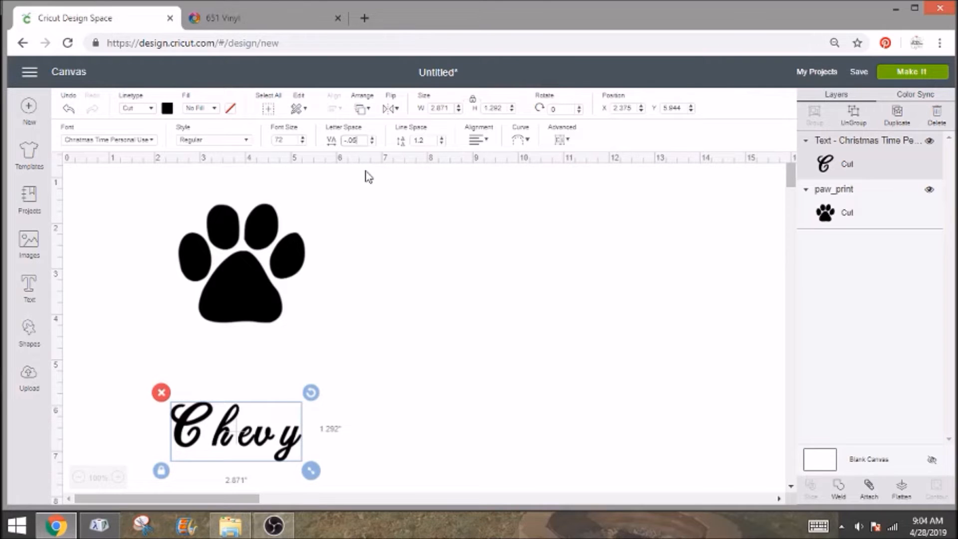
text(.5)
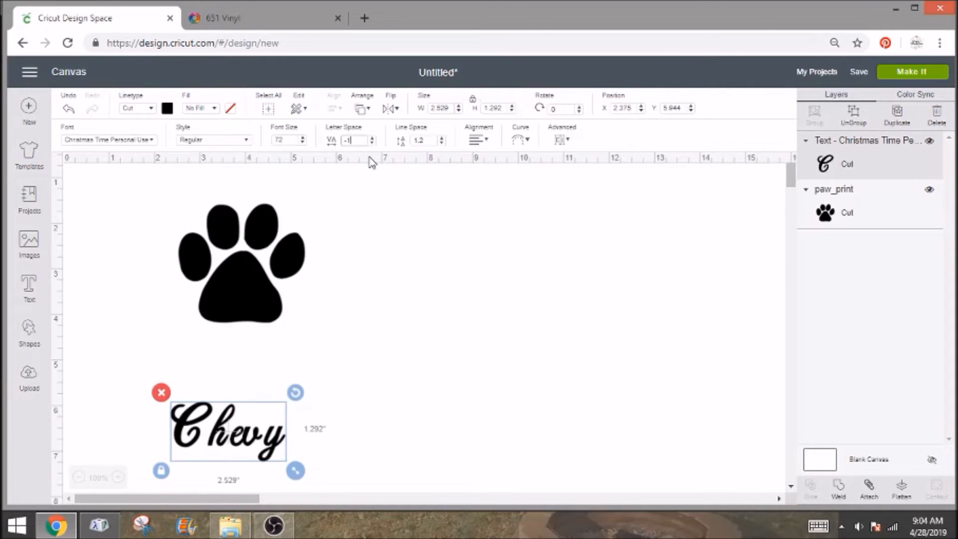
Ungroup the Chevy text into separate letters and move them closer together so that neighbouring letters connect.
click(854, 114)
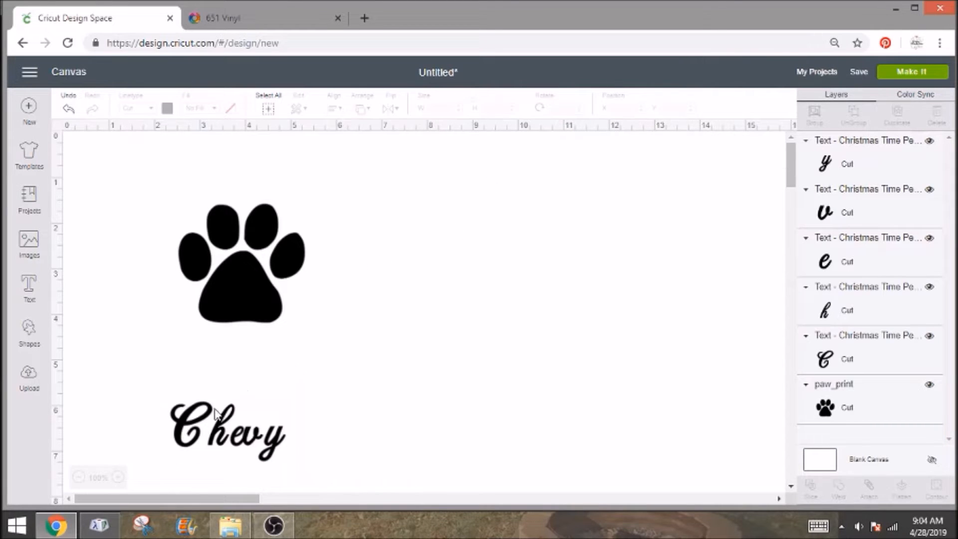
drag(225, 442, 234, 437)
click(256, 438)
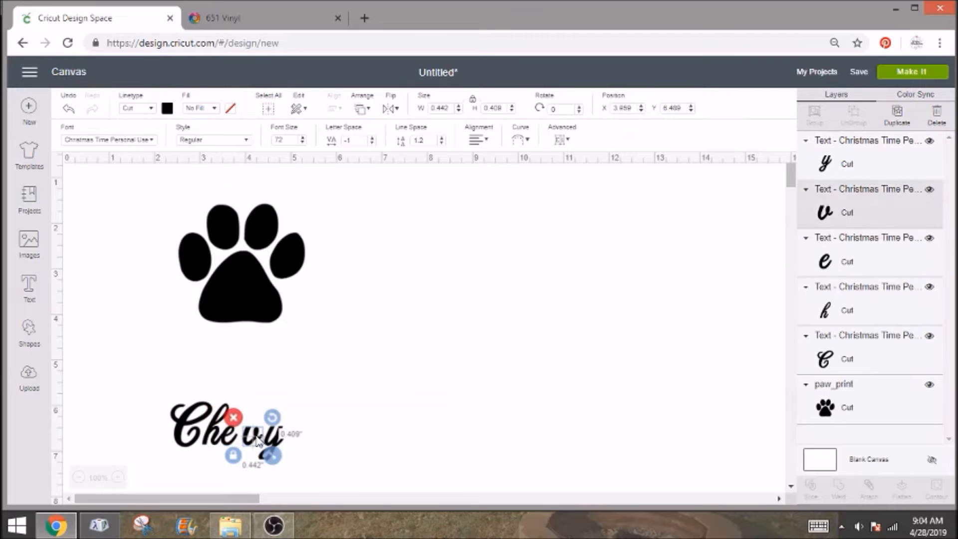
drag(255, 441, 107, 431)
Select all five Chevy letters and weld them into a single shape.
click(285, 438)
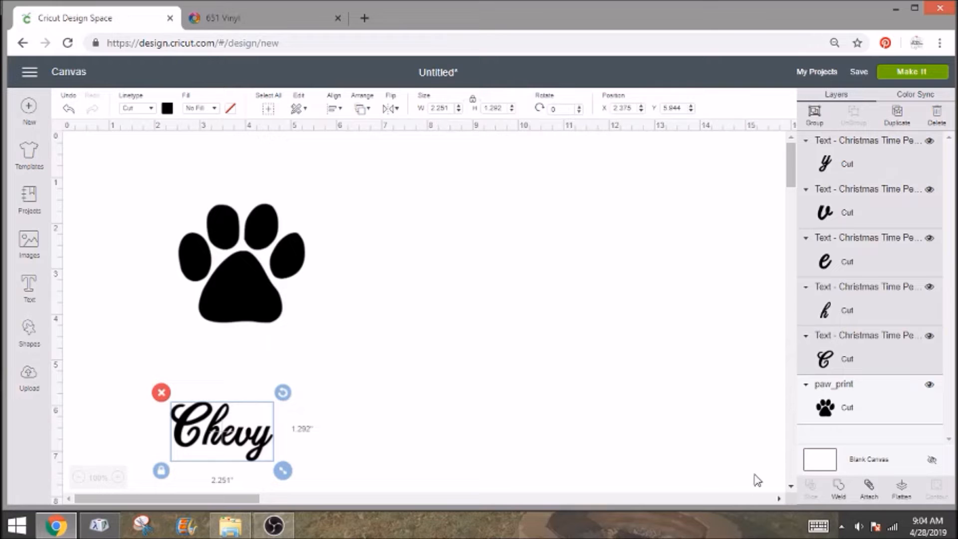
click(838, 485)
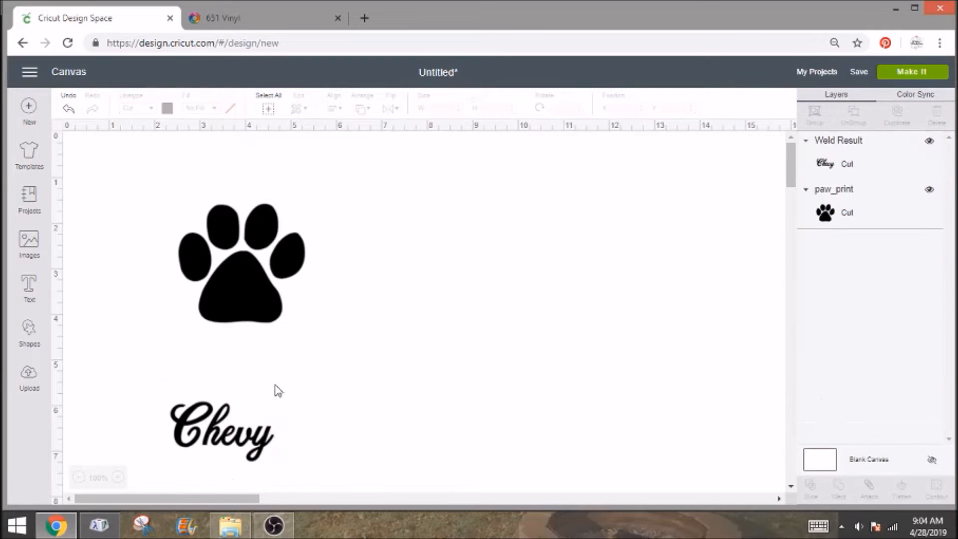
click(258, 441)
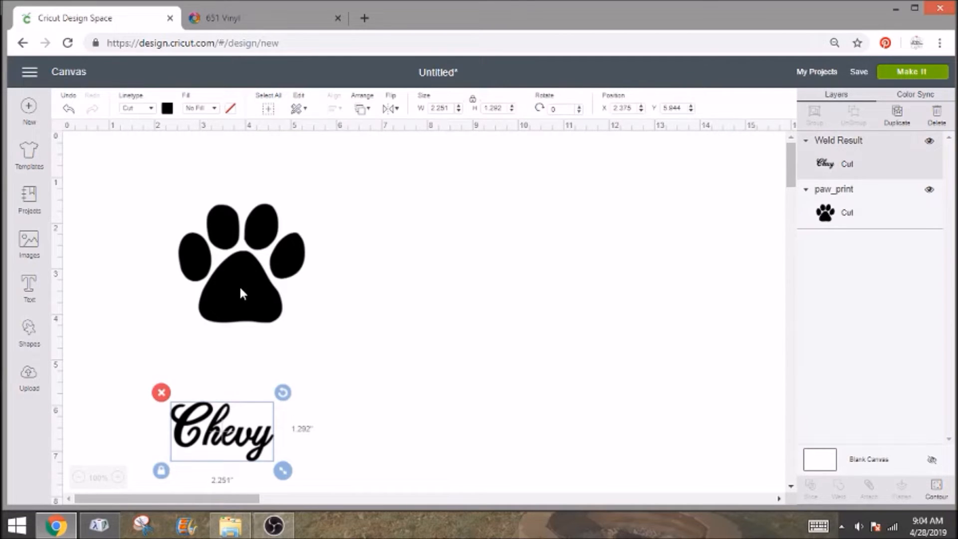
Change the paw print's material color from the palette to yellow.
click(239, 289)
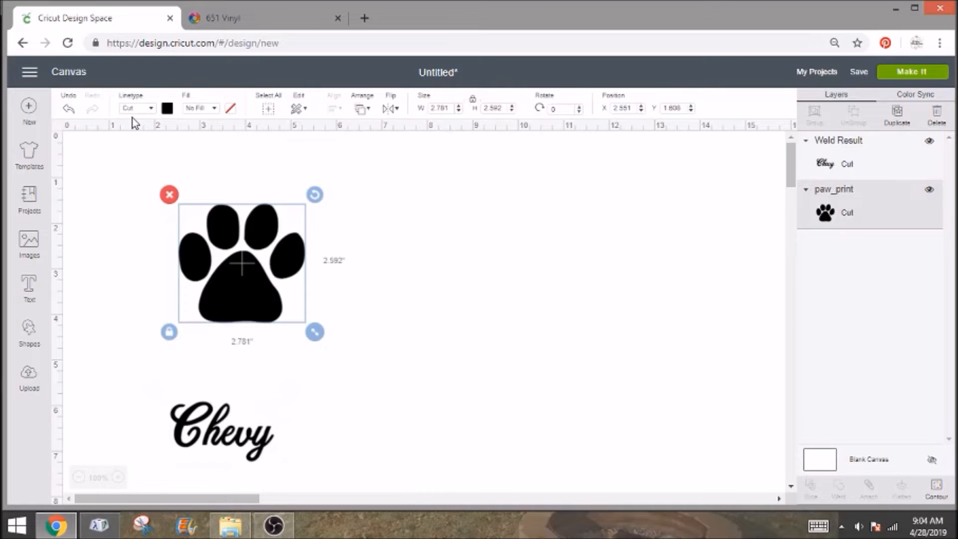
click(166, 109)
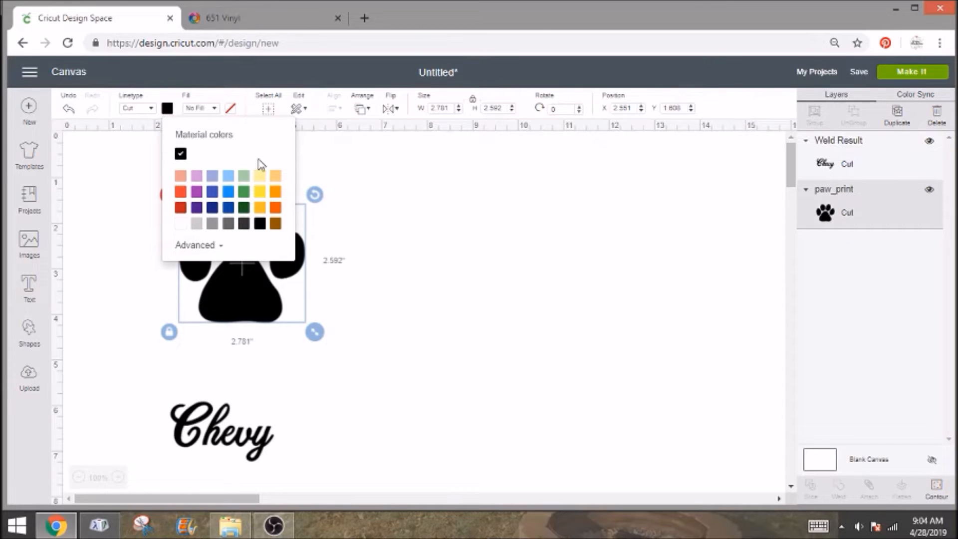
click(266, 192)
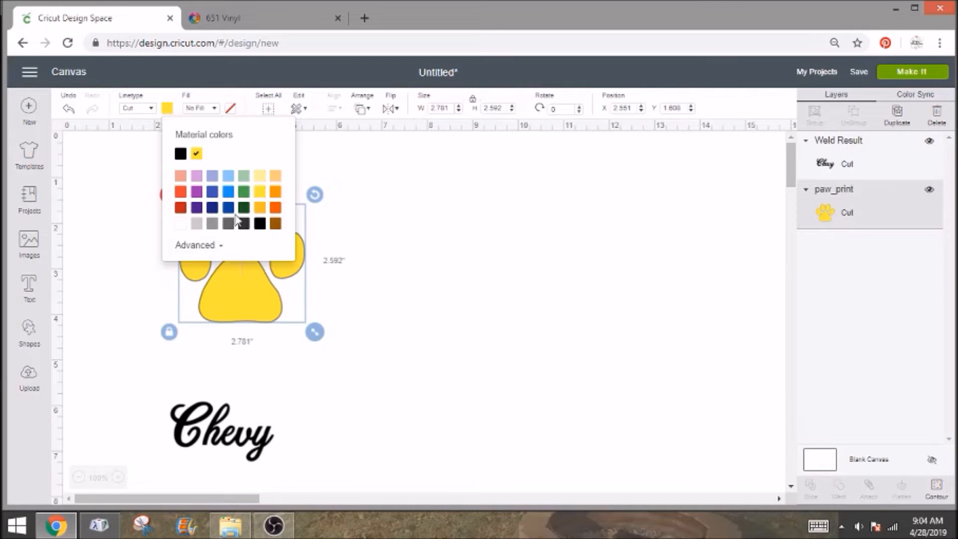
Place the welded Chevy name over the paw print and change its material color to blue.
drag(248, 439, 268, 289)
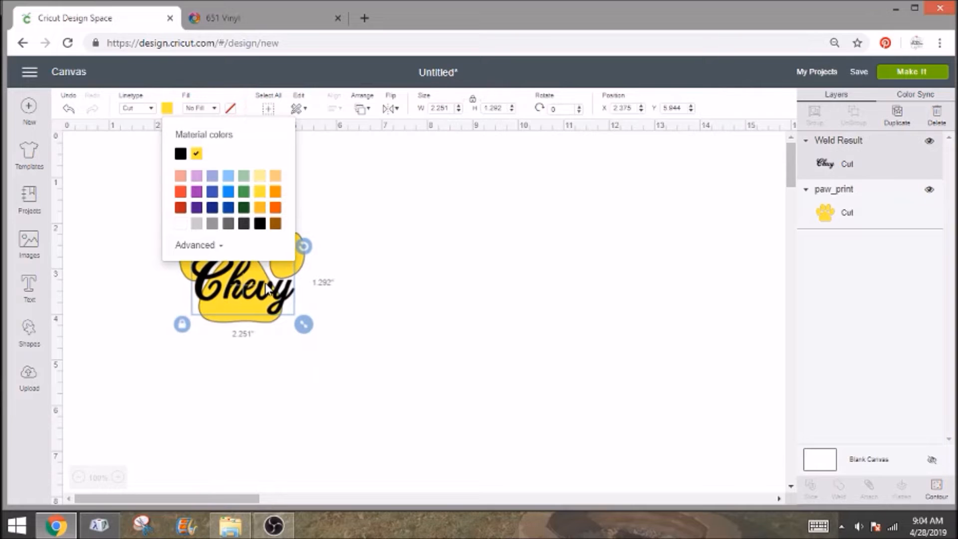
click(168, 114)
click(227, 192)
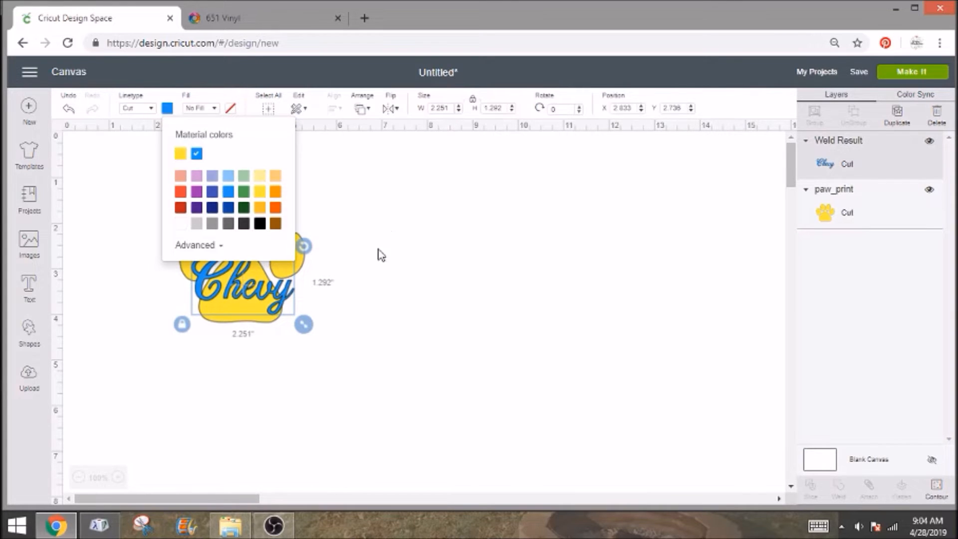
click(317, 292)
Adjust Chevy's placement across the paw print, shrinking it to about 2.17 inches wide and rotating it slightly.
drag(282, 297, 283, 278)
drag(282, 263, 282, 282)
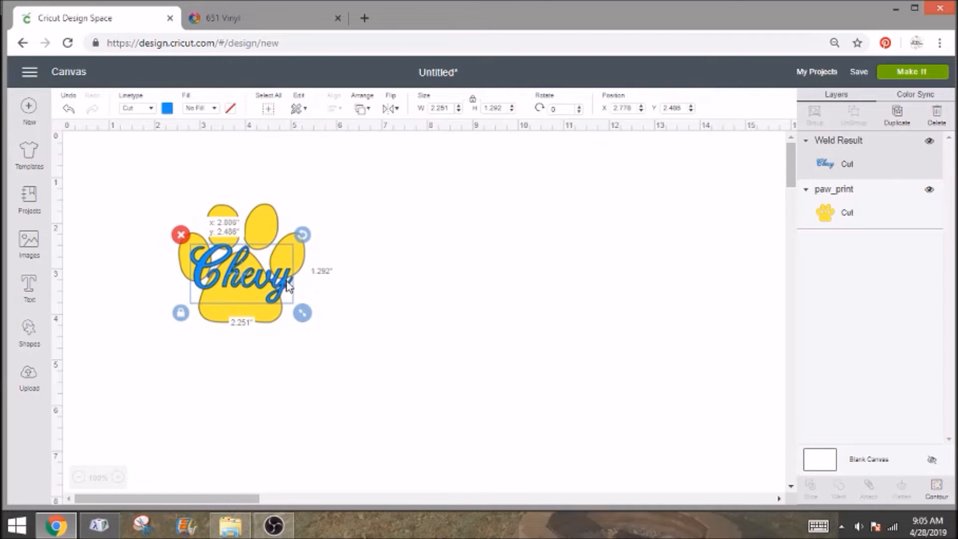
drag(305, 317, 305, 319)
mouse_move(281, 283)
mouse_down()
mouse_move(283, 295)
mouse_move(284, 279)
mouse_up()
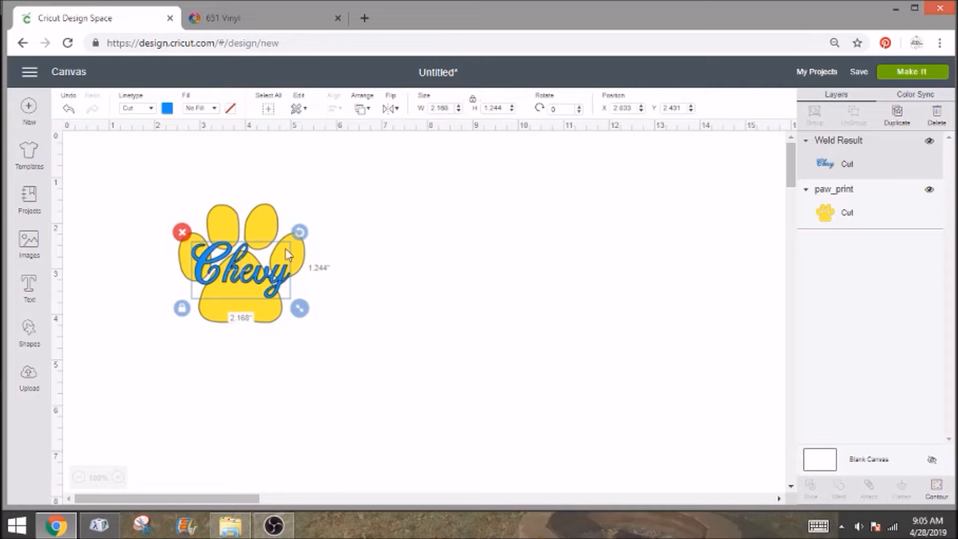
drag(300, 240, 298, 233)
drag(283, 275, 280, 275)
click(351, 273)
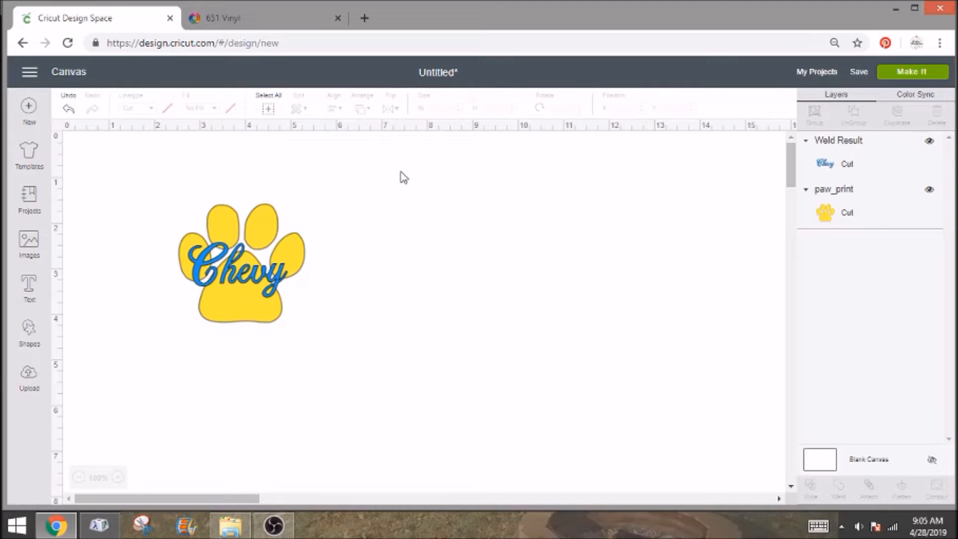
Proceed to preparing the project for cutting and review the yellow paw print mat and the blue Chevy mat.
click(917, 73)
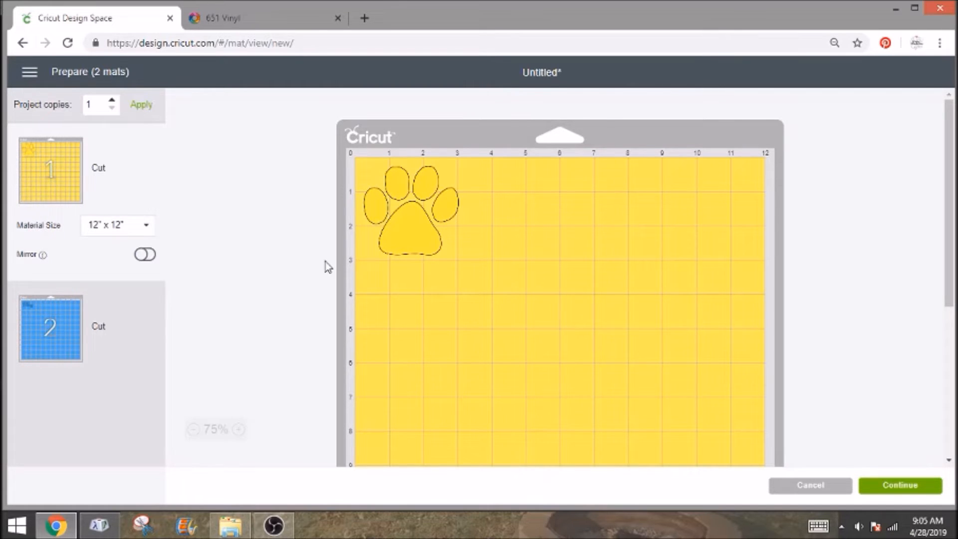
click(67, 331)
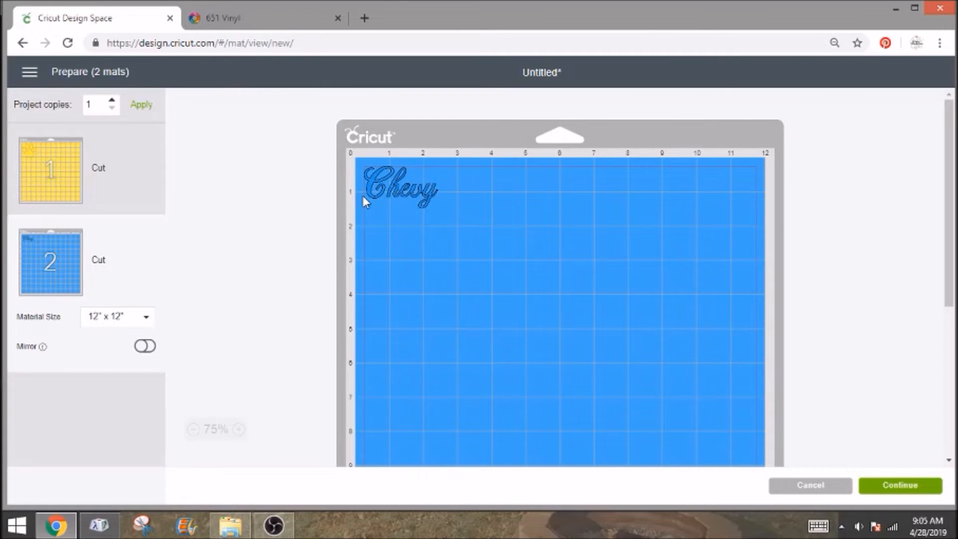
click(138, 194)
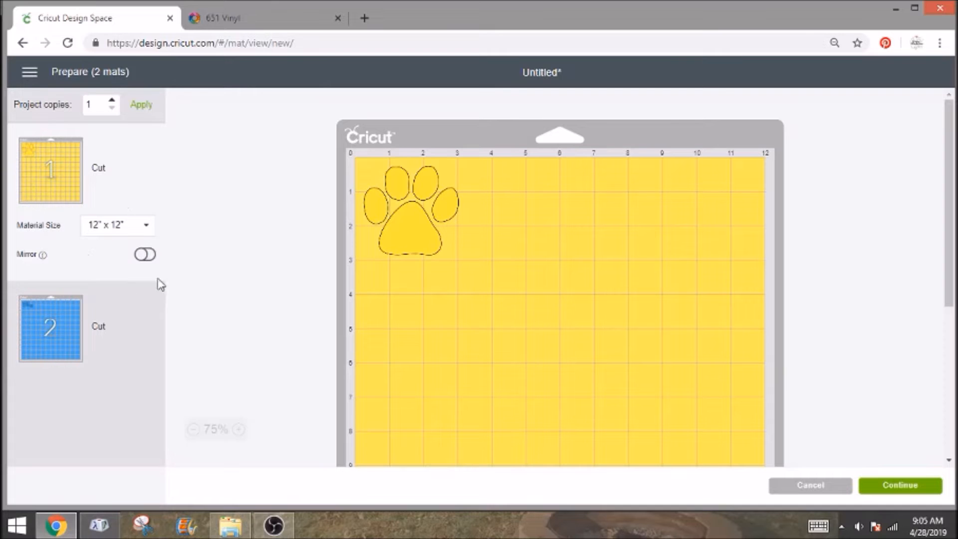
Turn on mirroring for both the yellow paw print mat and the blue Chevy mat.
click(145, 254)
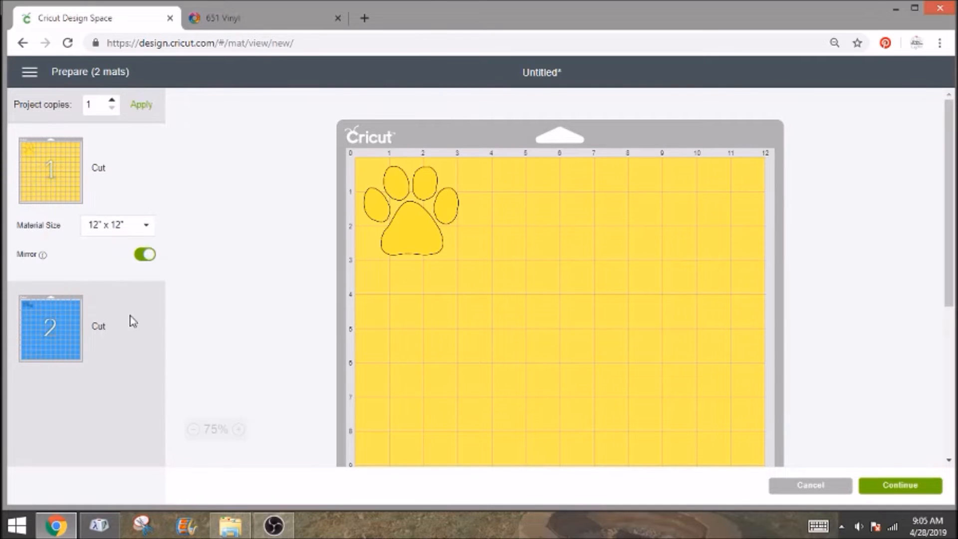
click(133, 321)
click(147, 346)
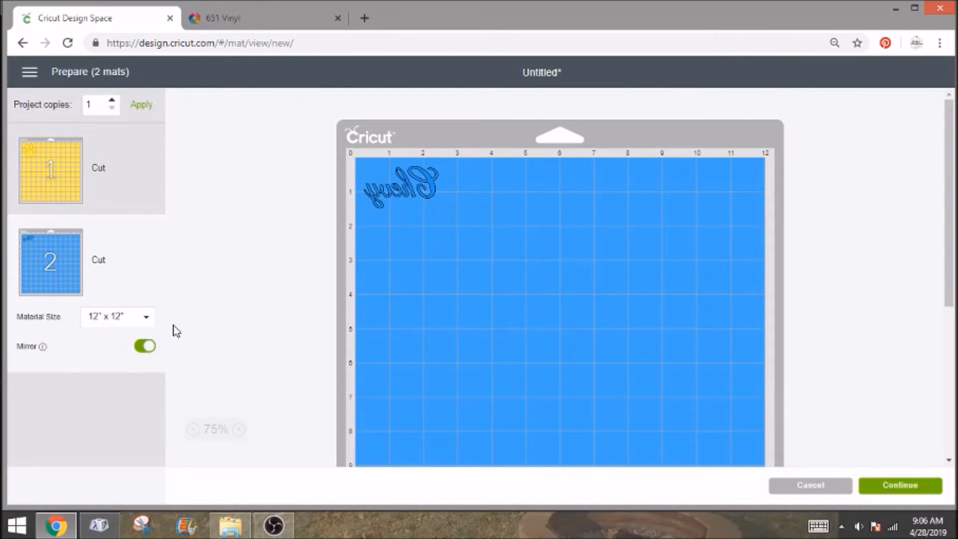
Return to the paw print mat, continue to the cutting setup and set the material to Vinyl.
click(145, 174)
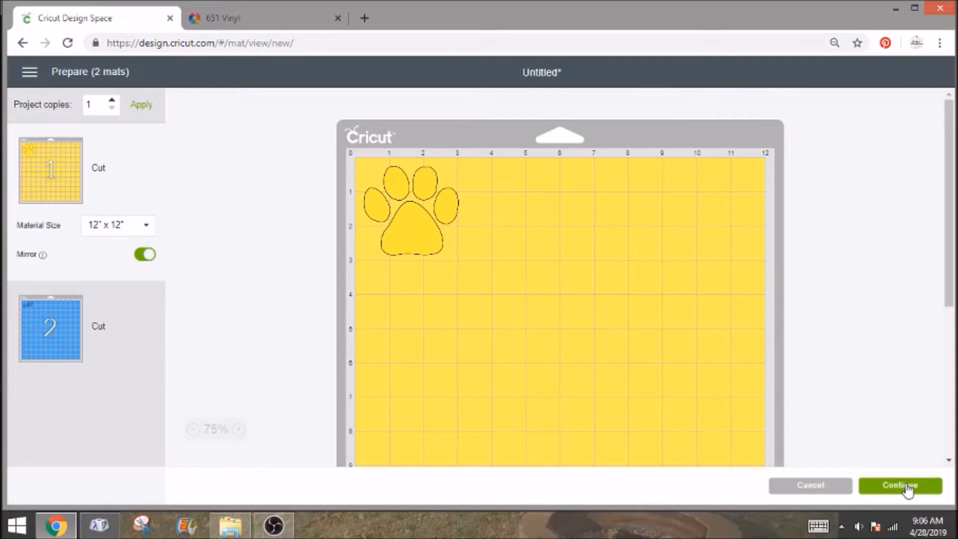
click(904, 485)
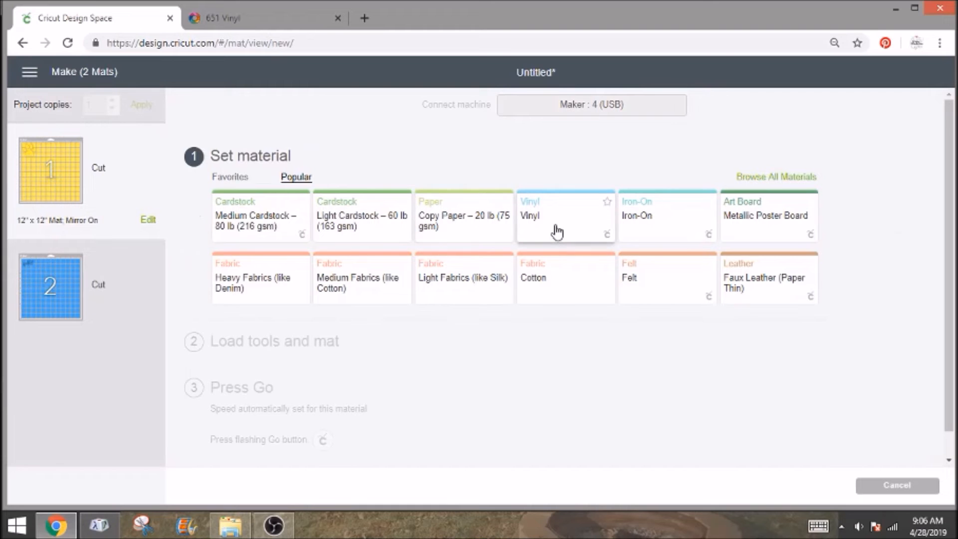
click(557, 231)
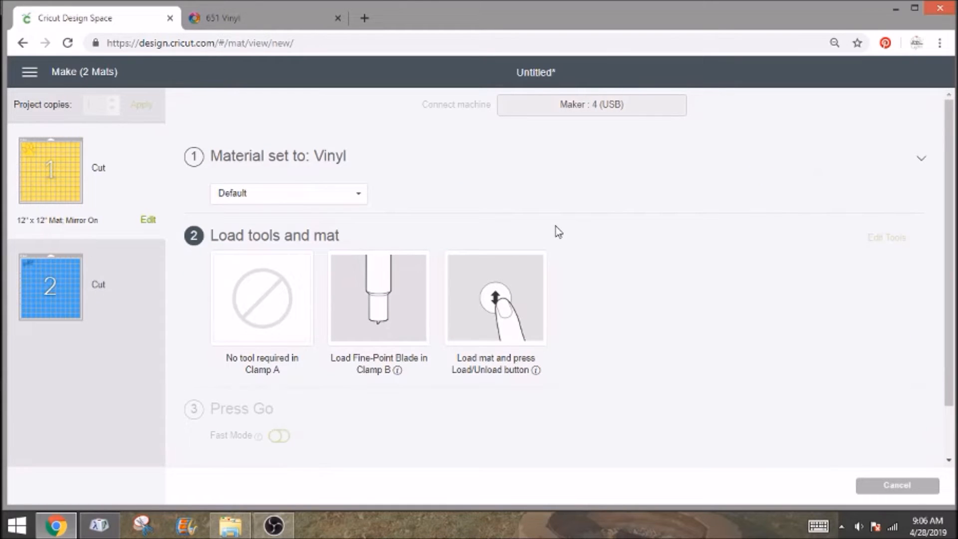